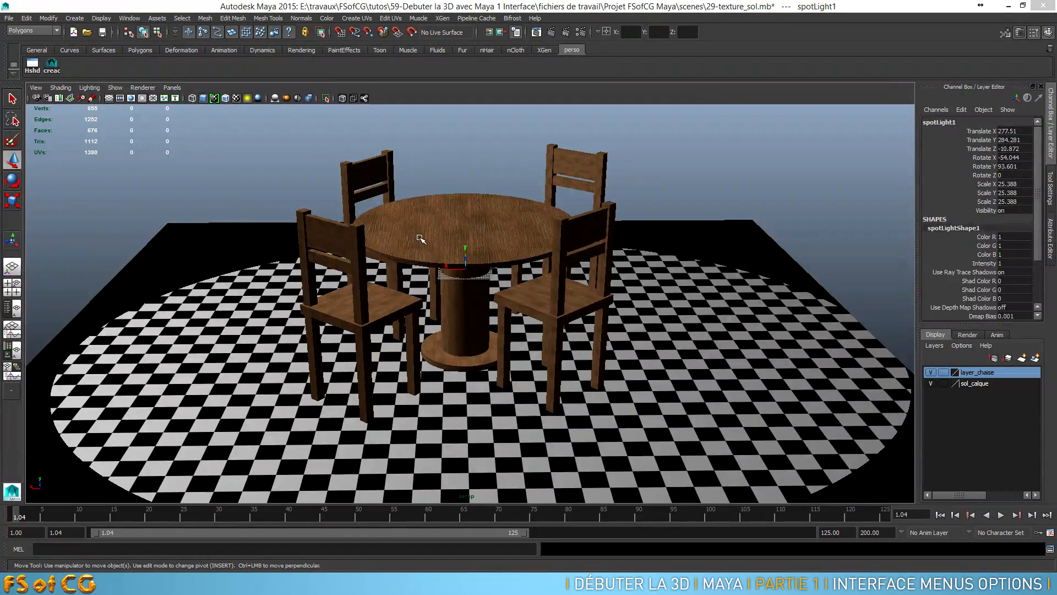
# Render the current perspective view of the table and chairs and reposition the render window
pyautogui.click(420, 243)
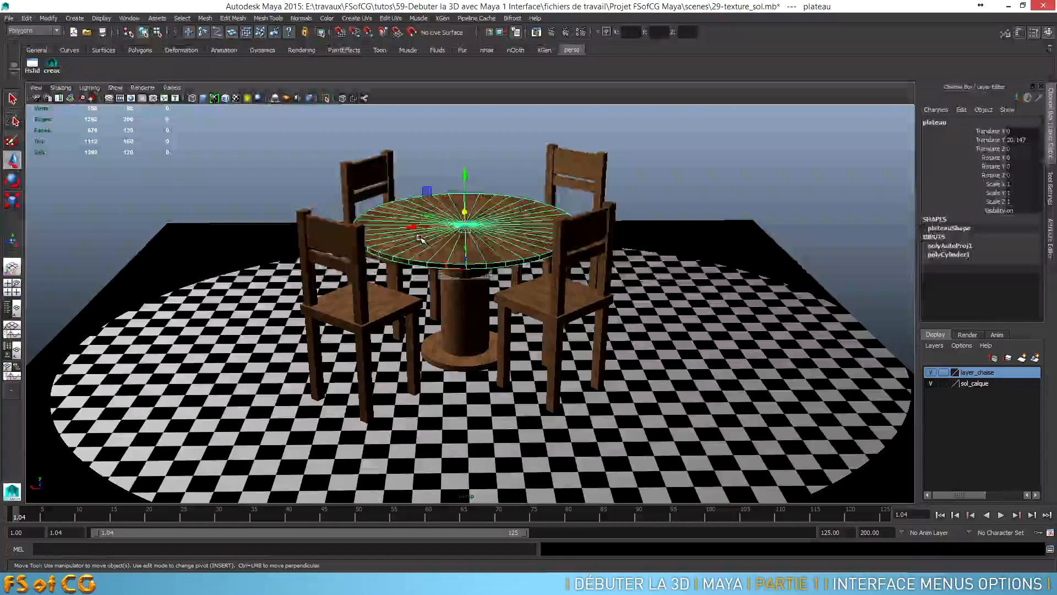
pyautogui.click(342, 250)
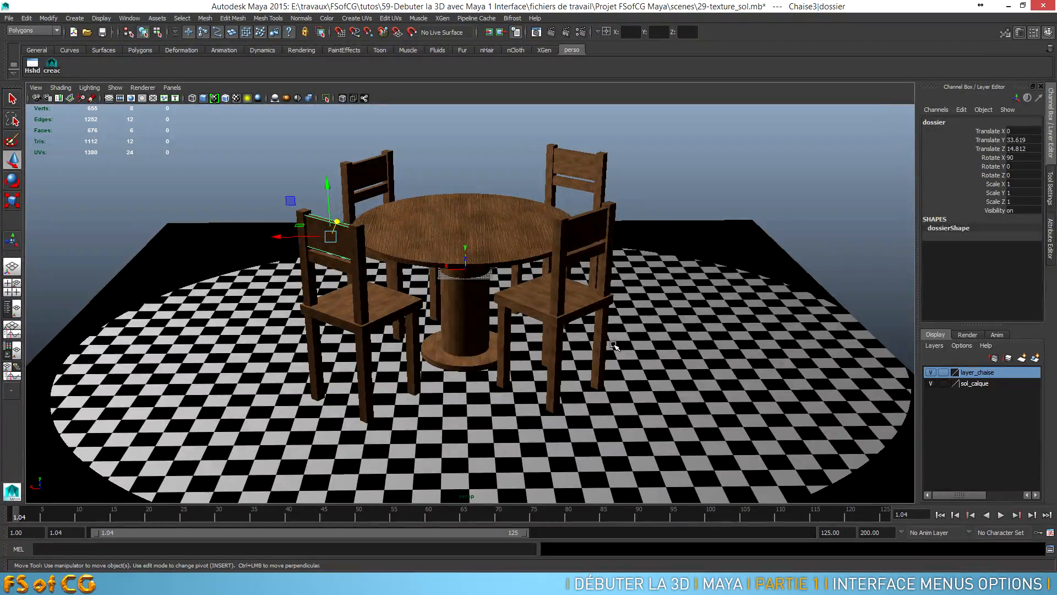
pyautogui.click(551, 33)
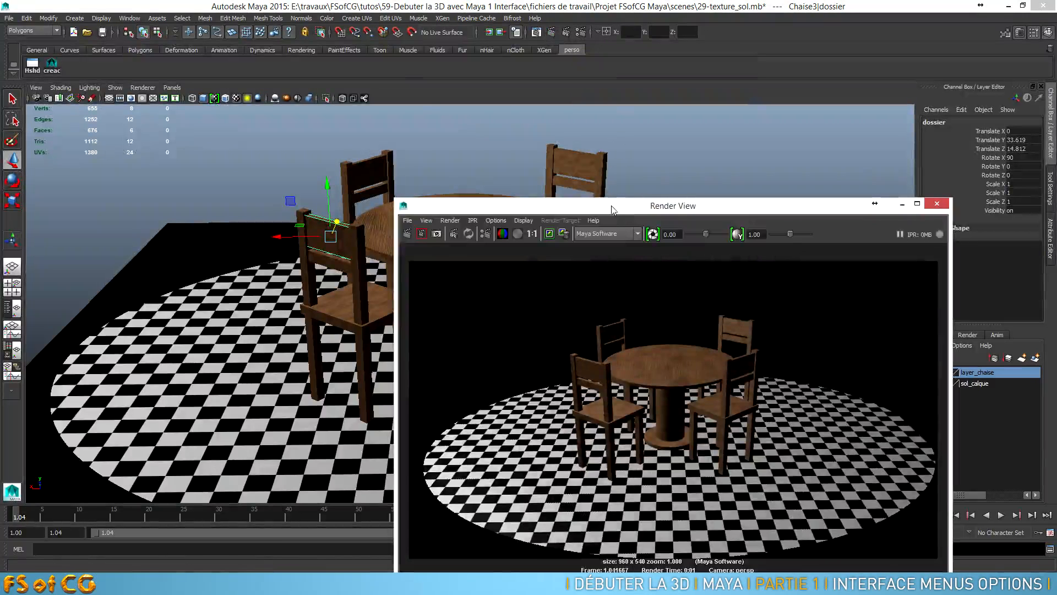
pyautogui.moveTo(611, 209); pyautogui.dragTo(609, 86)
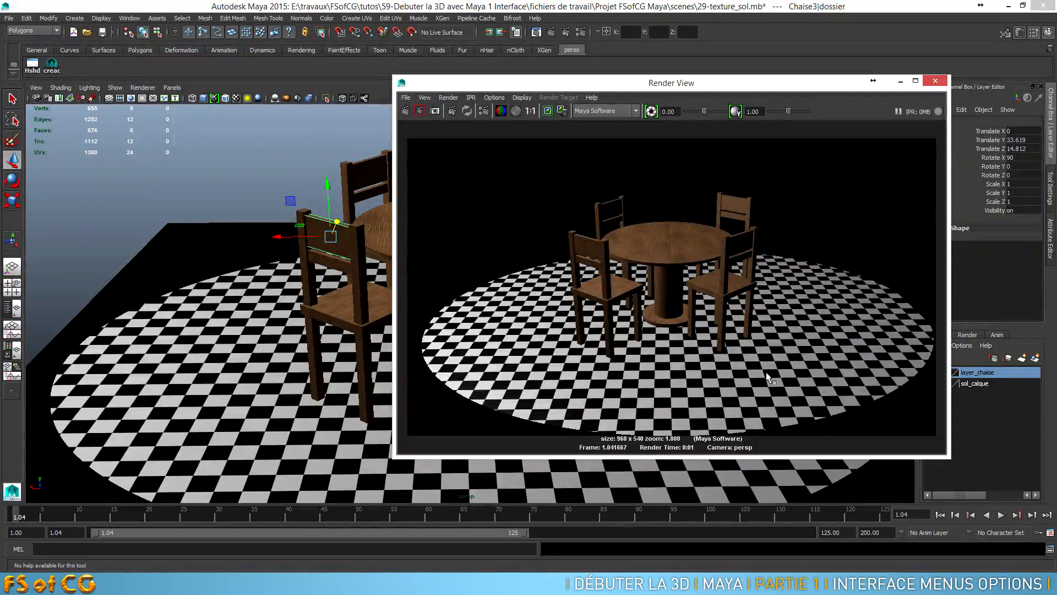
# Save the rendered image as a JPEG named rendu in the project's images folder and close the render window
pyautogui.click(407, 99)
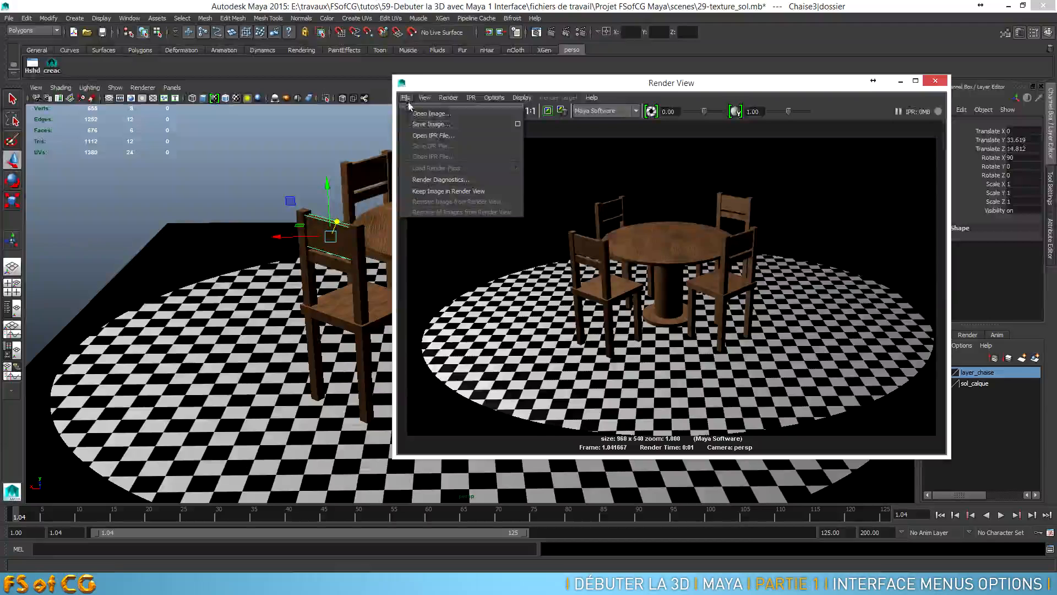
pyautogui.click(432, 125)
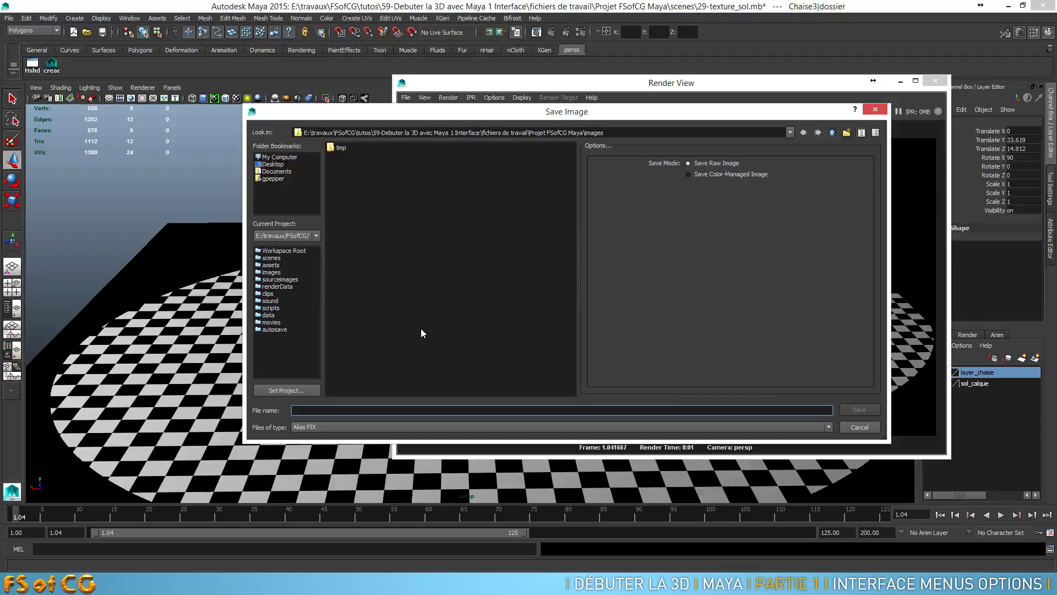
pyautogui.write('rednu')
pyautogui.press('BackSpace')
pyautogui.press('BackSpace')
pyautogui.press('BackSpace')
pyautogui.write('ndu')
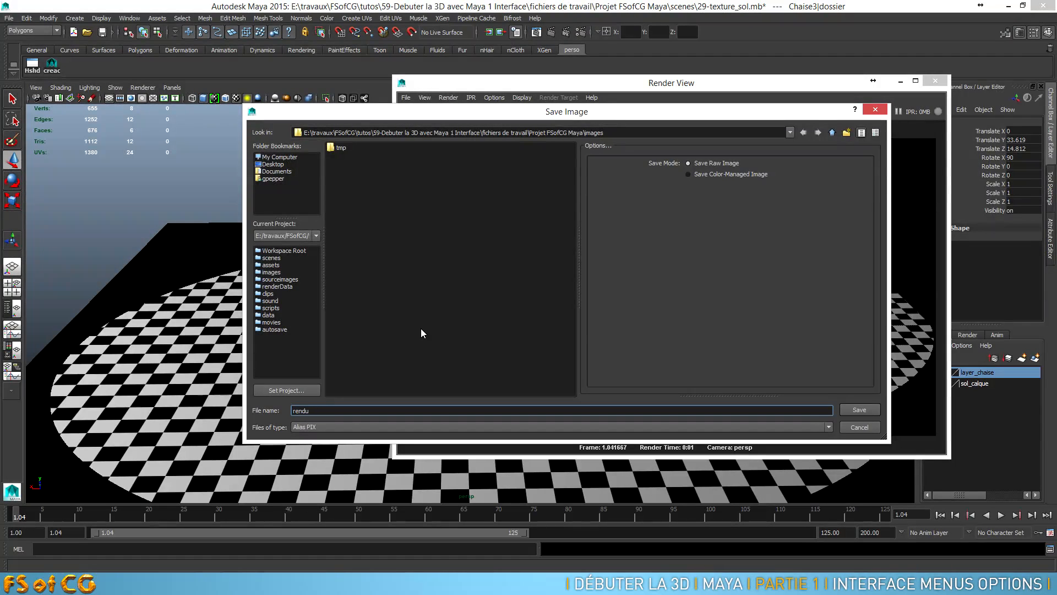
pyautogui.click(380, 427)
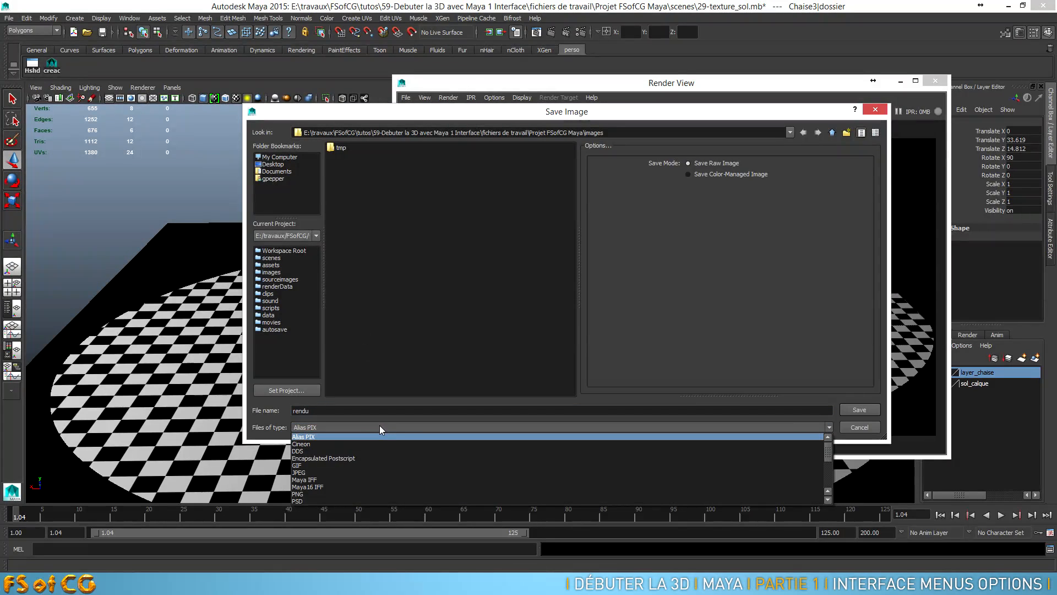
pyautogui.click(339, 472)
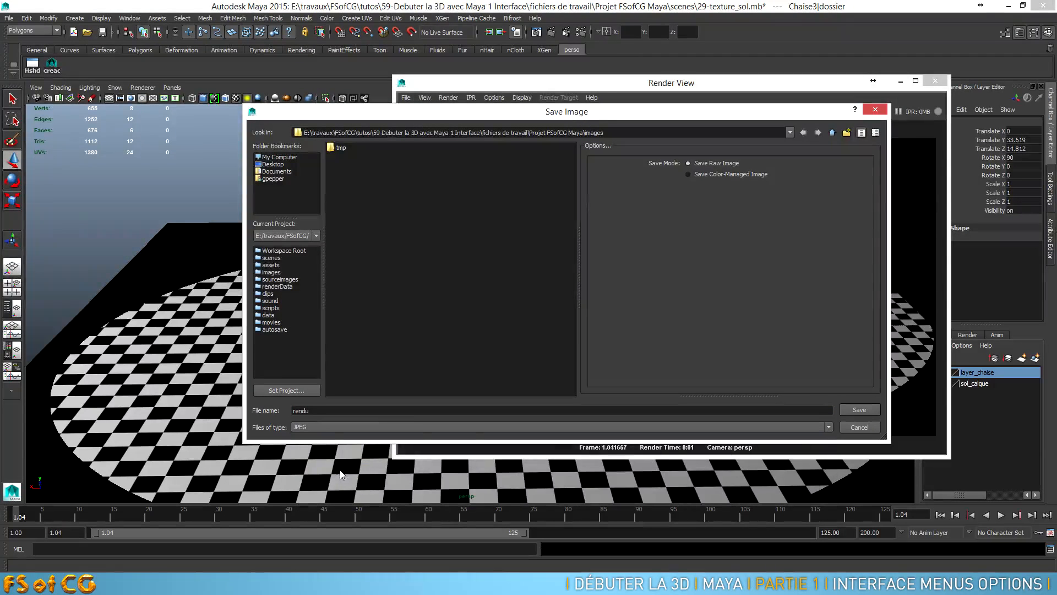
pyautogui.click(859, 411)
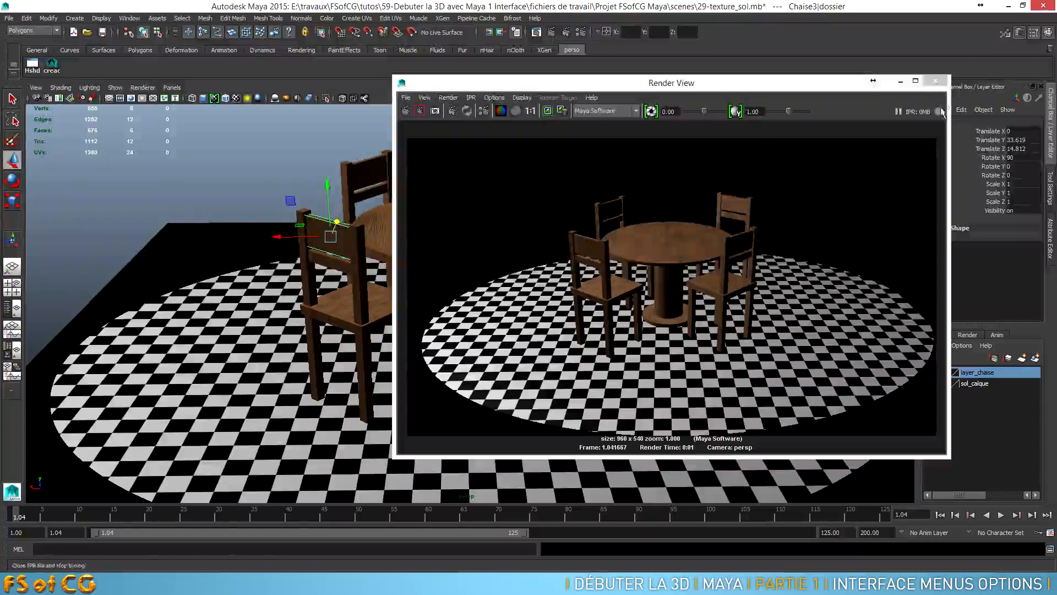
pyautogui.click(942, 82)
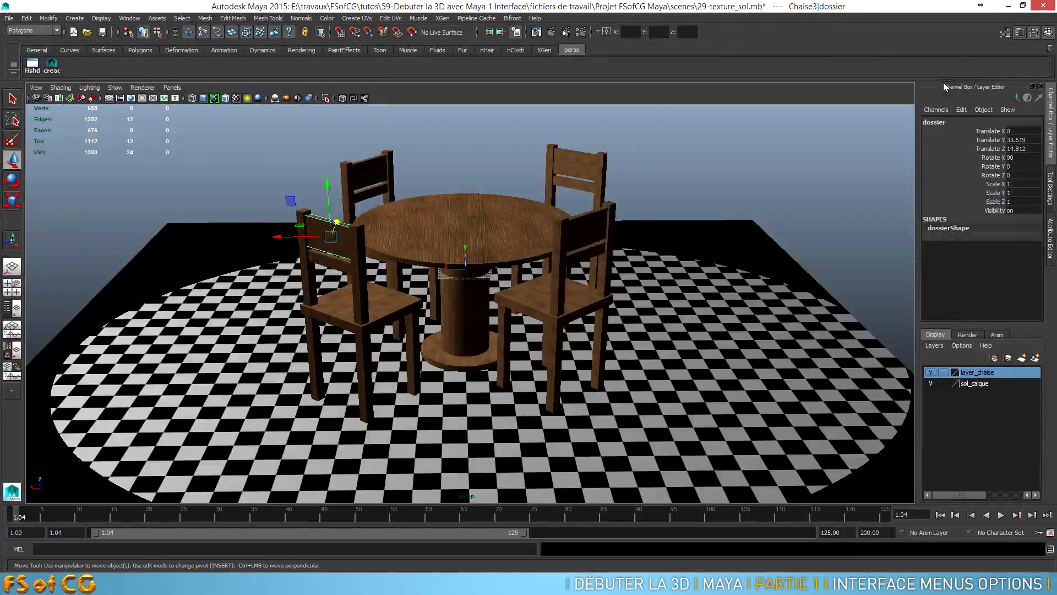
# Show the Outliner beside the viewport, select spotLight1 and raise its light intensity to about 1.73
pyautogui.click(16, 310)
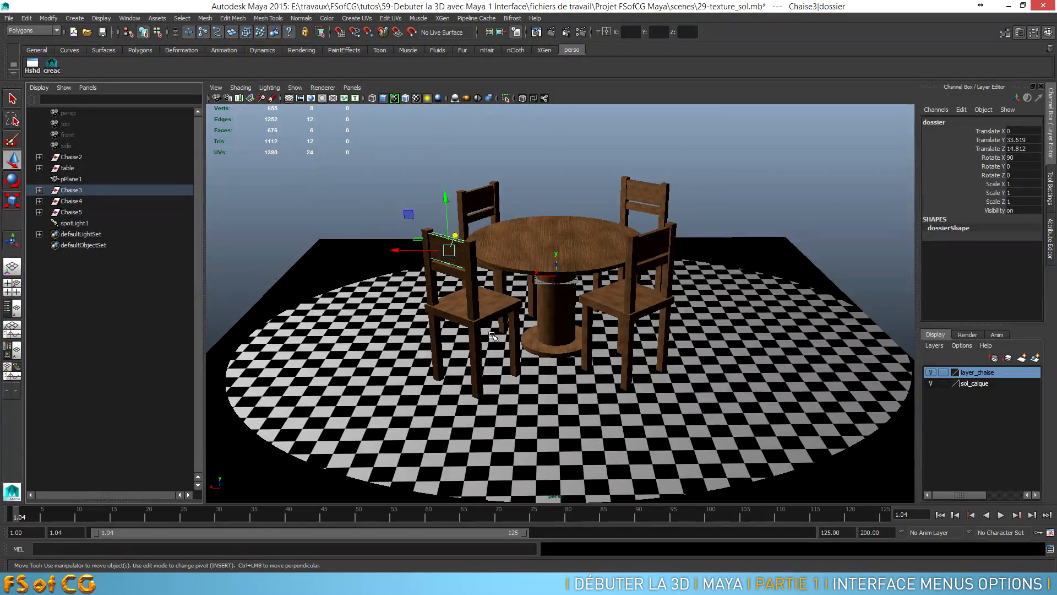
pyautogui.click(74, 224)
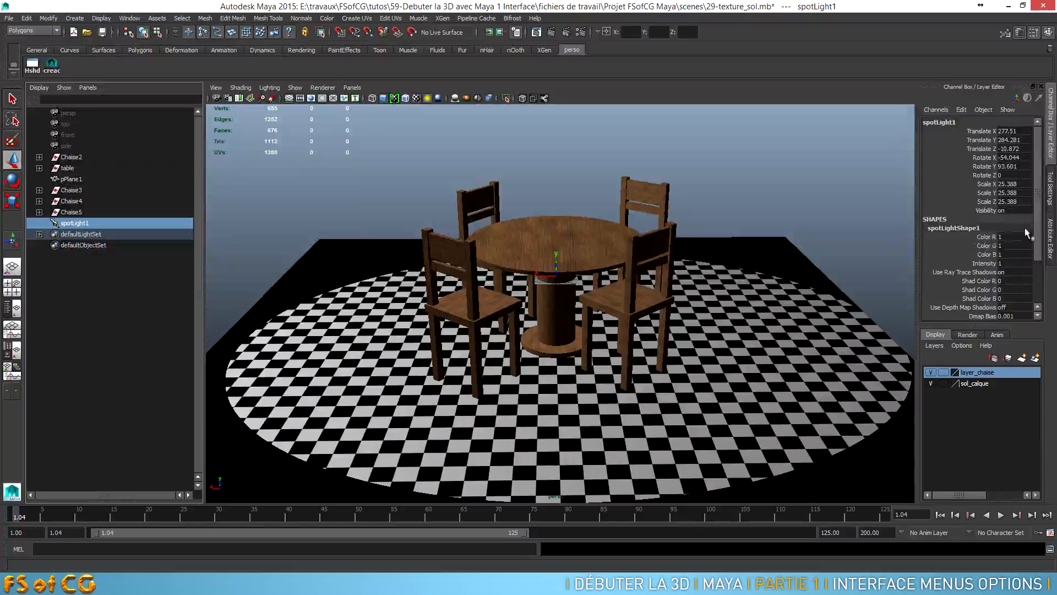
pyautogui.click(1051, 242)
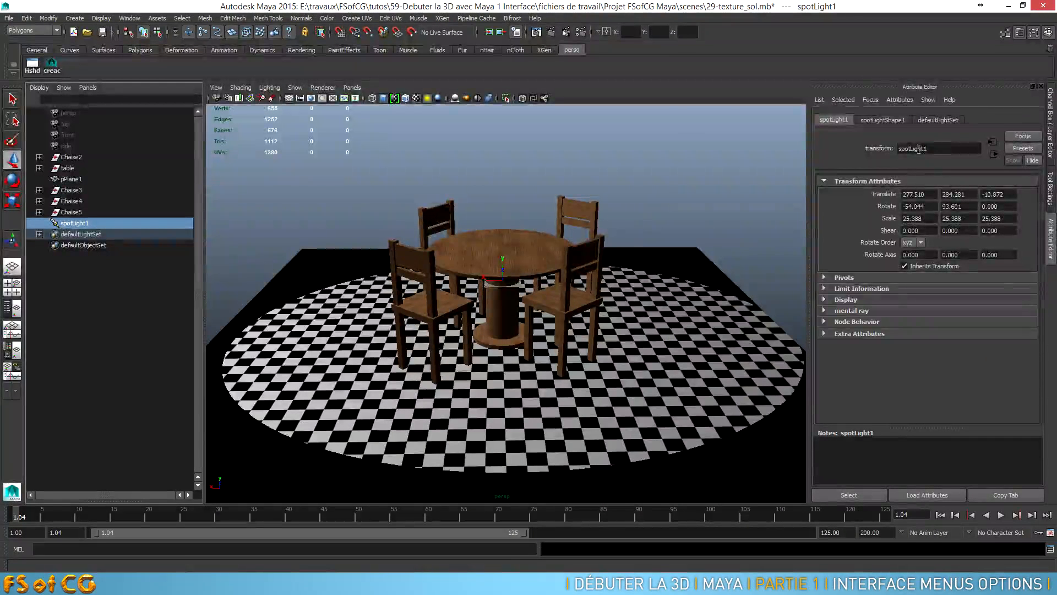
pyautogui.click(887, 120)
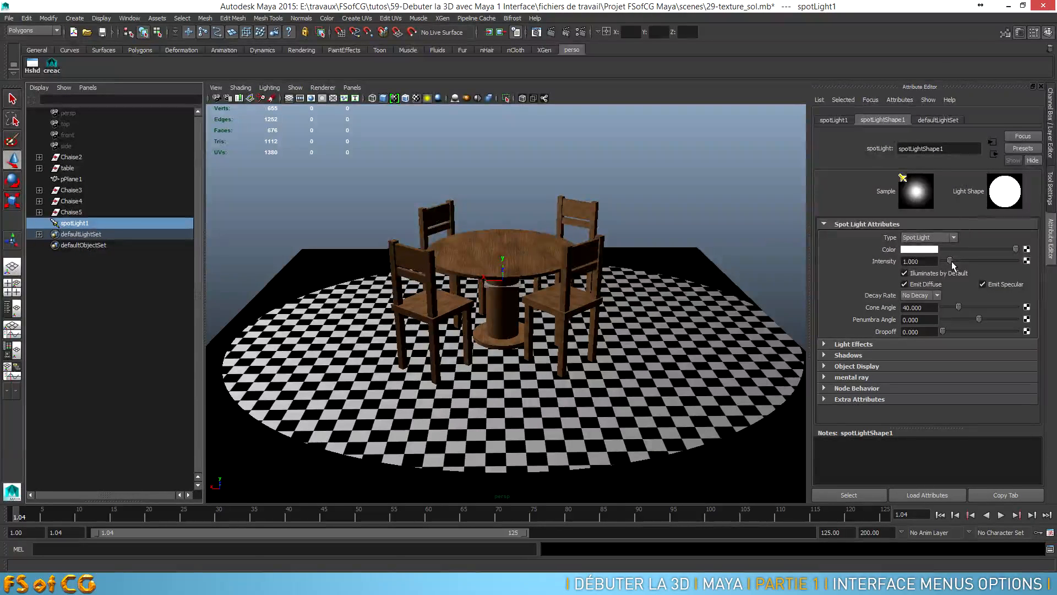
pyautogui.moveTo(952, 264)
pyautogui.mouseDown()
pyautogui.moveTo(965, 265)
pyautogui.moveTo(946, 260)
pyautogui.mouseUp()
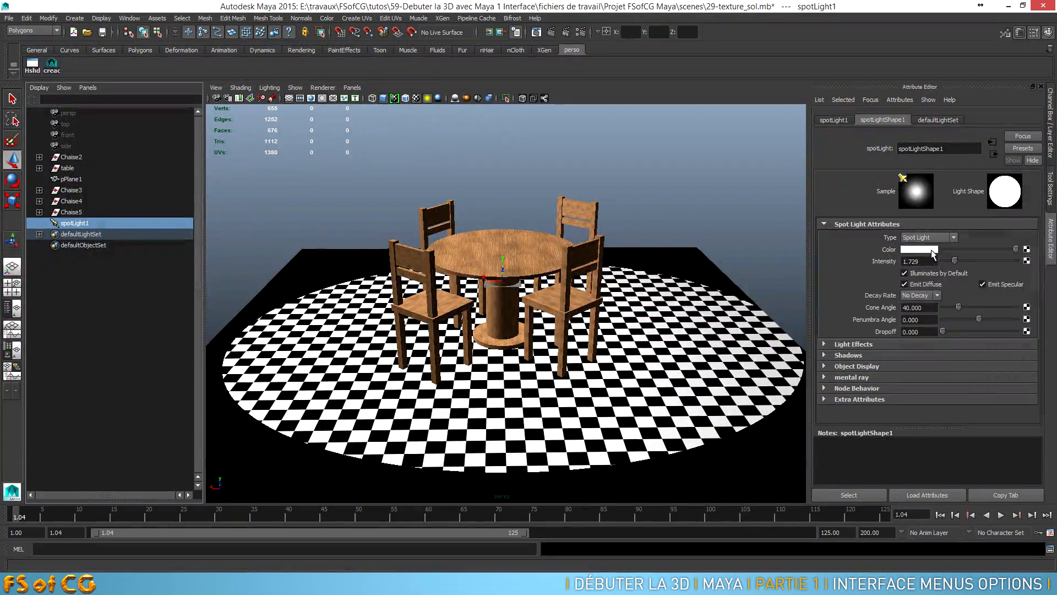
# Soften the spot light's edge with a penumbra angle of 10 and set its cone angle to about 29.8
pyautogui.moveTo(958, 308)
pyautogui.mouseDown()
pyautogui.moveTo(1017, 327)
pyautogui.moveTo(950, 307)
pyautogui.mouseUp()
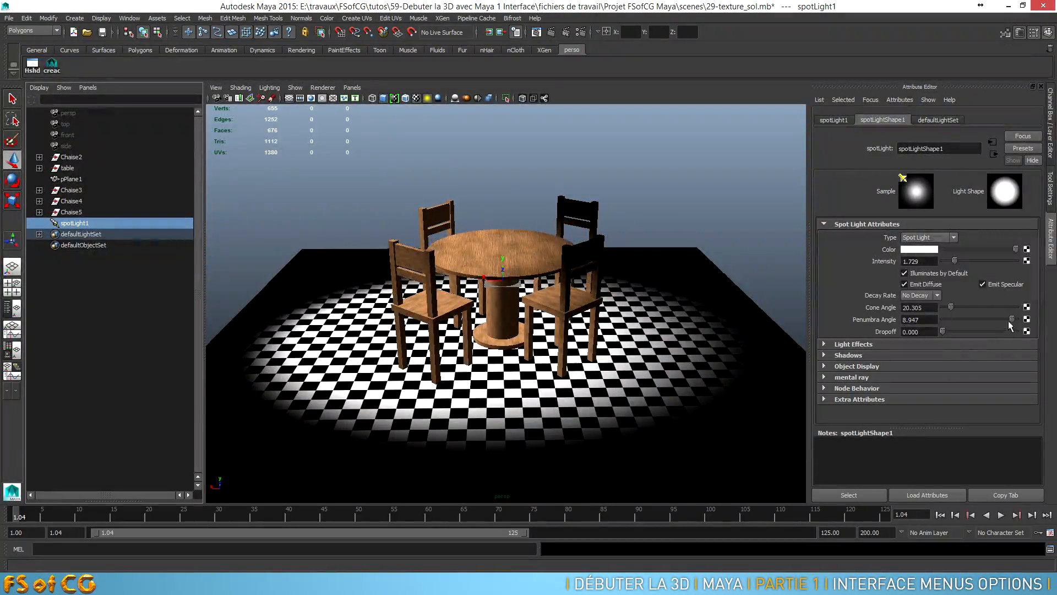
pyautogui.moveTo(1012, 319); pyautogui.dragTo(1022, 327)
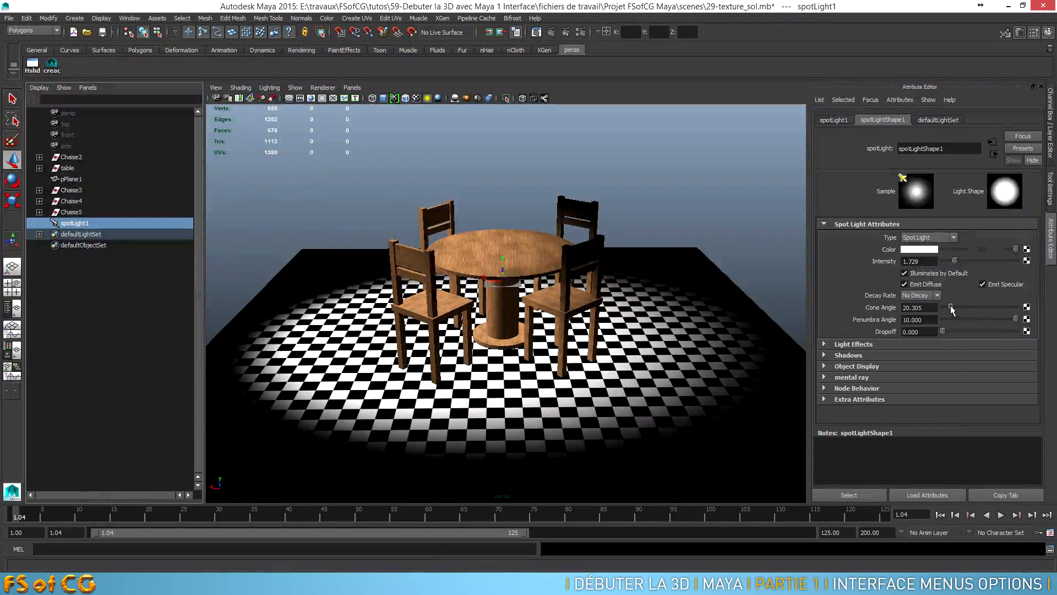
pyautogui.moveTo(950, 308); pyautogui.dragTo(955, 307)
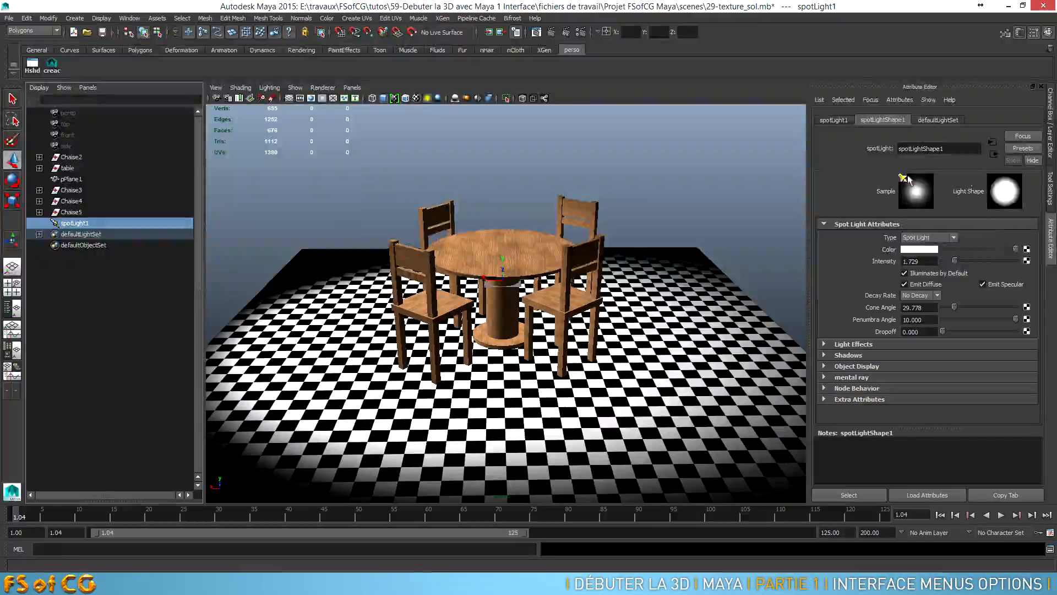
# Examine the spot light's raytrace shadow attributes and render the current frame to check the new lighting
pyautogui.click(824, 356)
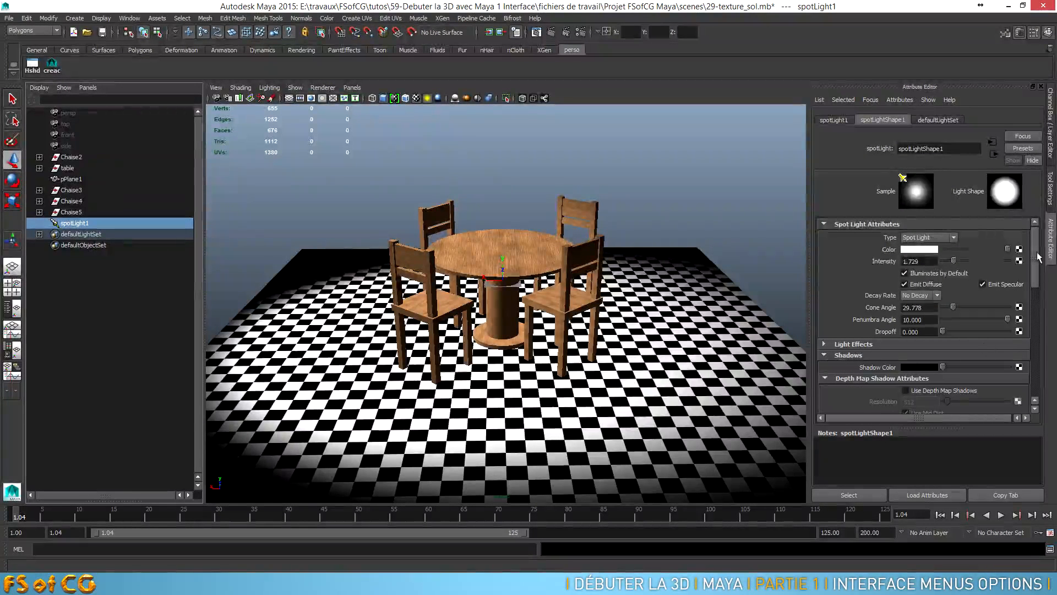
pyautogui.moveTo(1037, 256); pyautogui.dragTo(1051, 372)
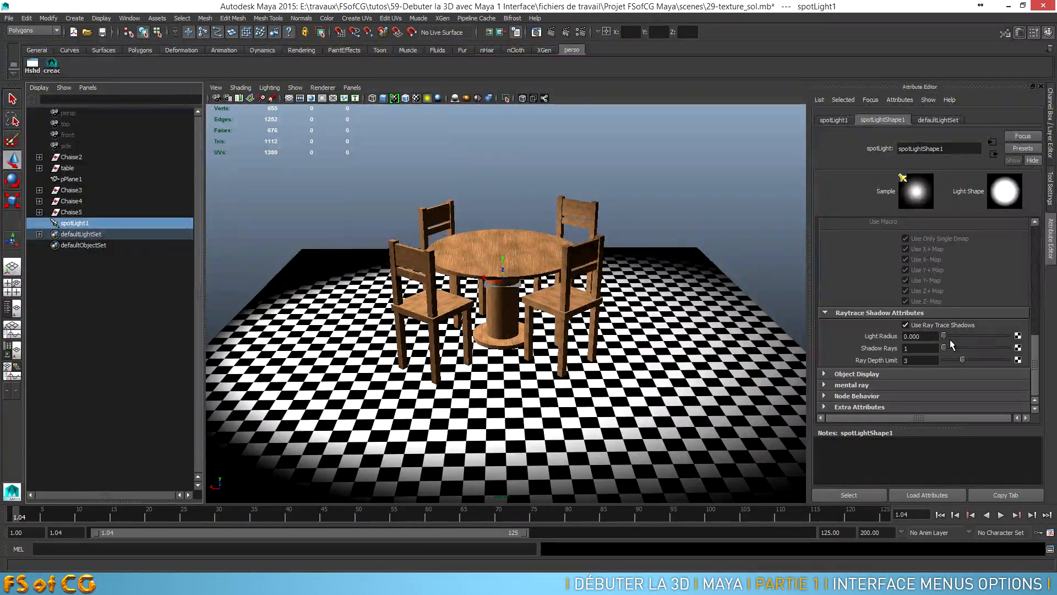
pyautogui.click(536, 32)
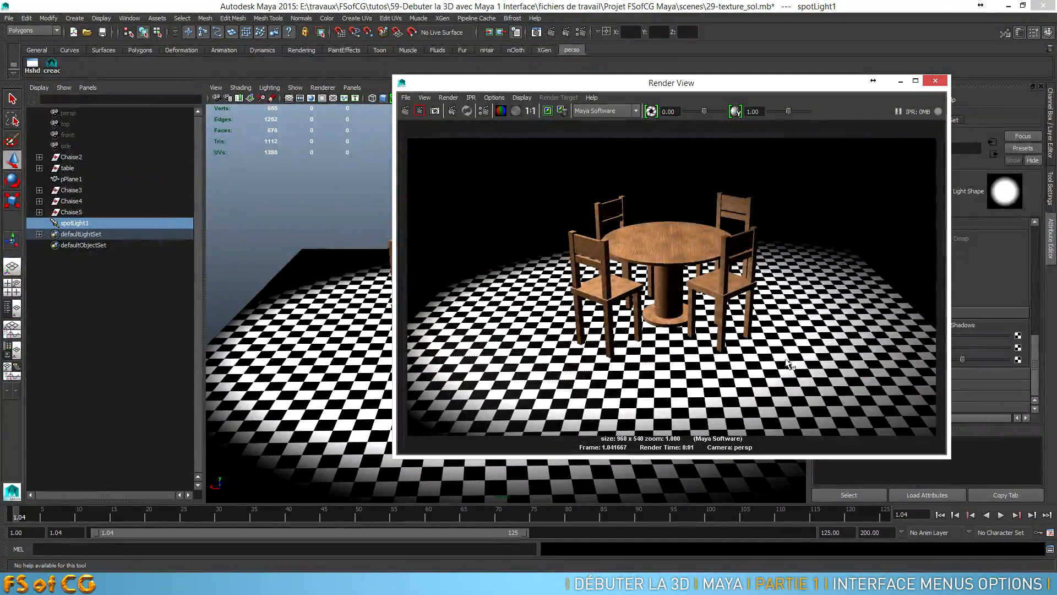
pyautogui.click(936, 81)
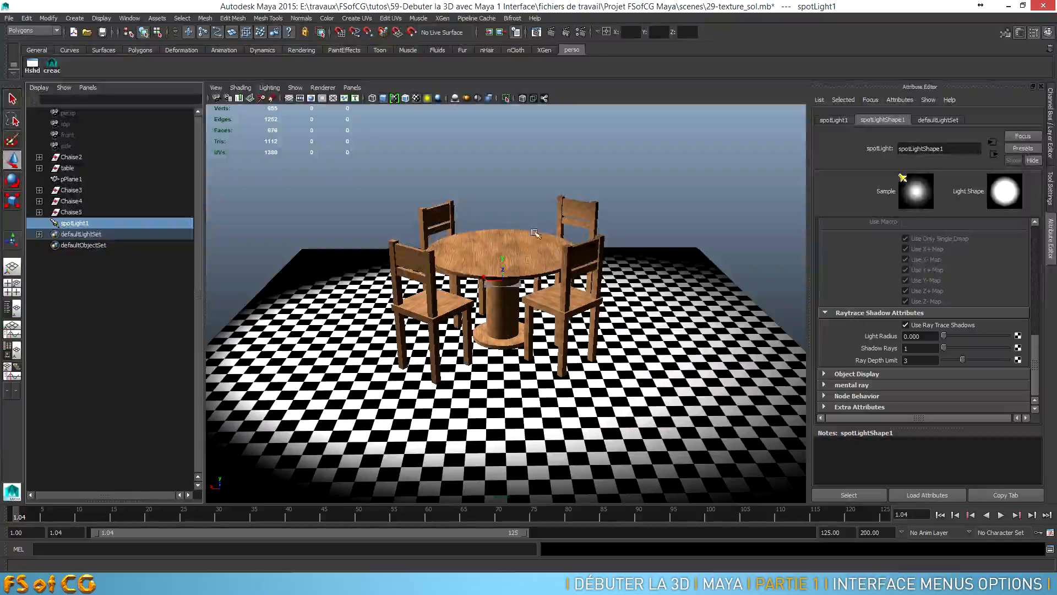
# Examine the common render settings, including the output path, file name prefix and available image formats, with the settings window widened
pyautogui.click(581, 32)
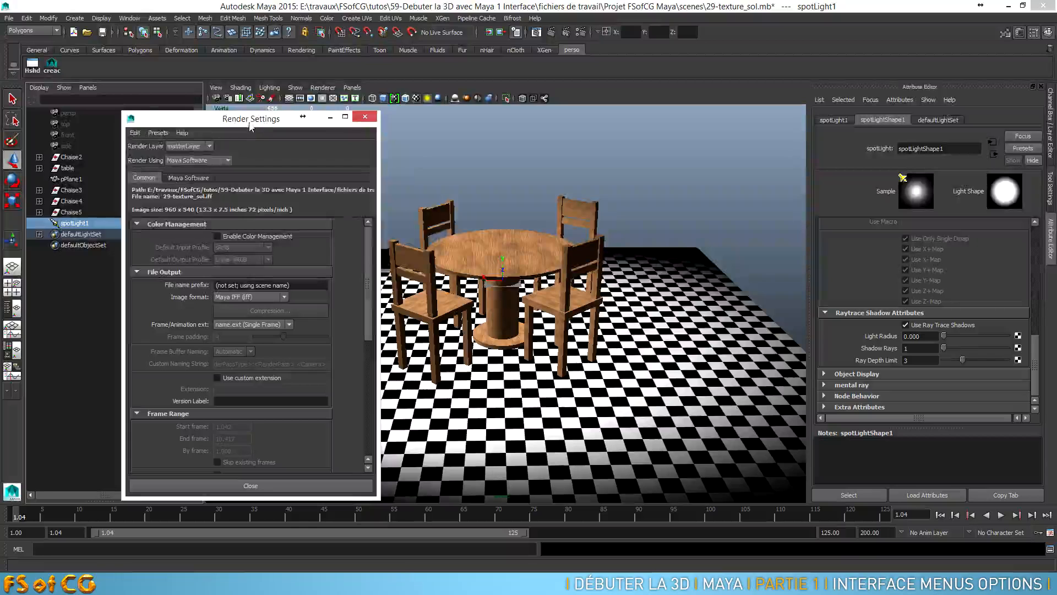
pyautogui.moveTo(248, 120); pyautogui.dragTo(660, 73)
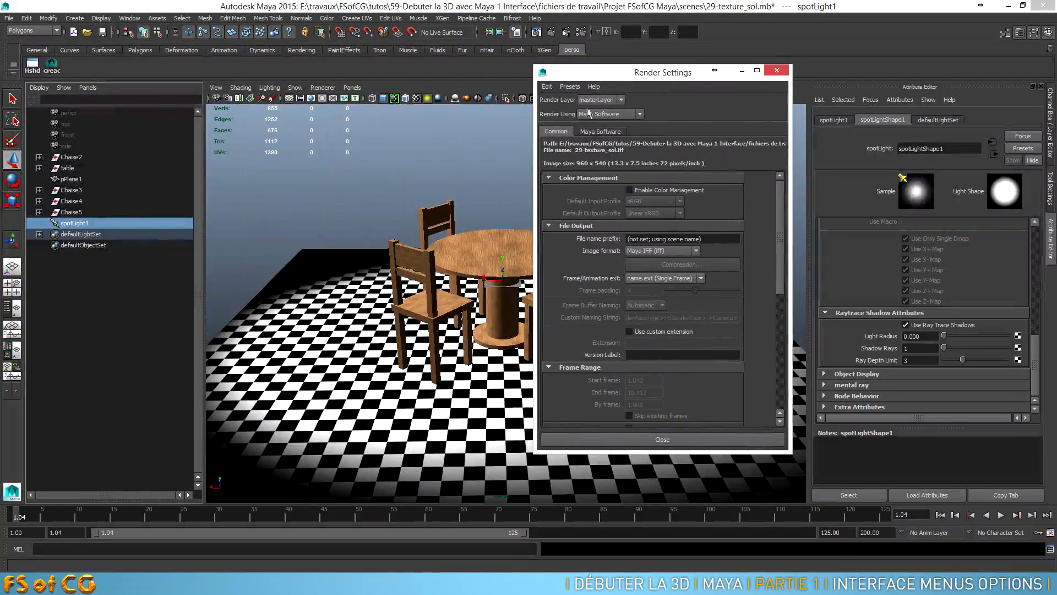
pyautogui.scroll(-8, 780, 209)
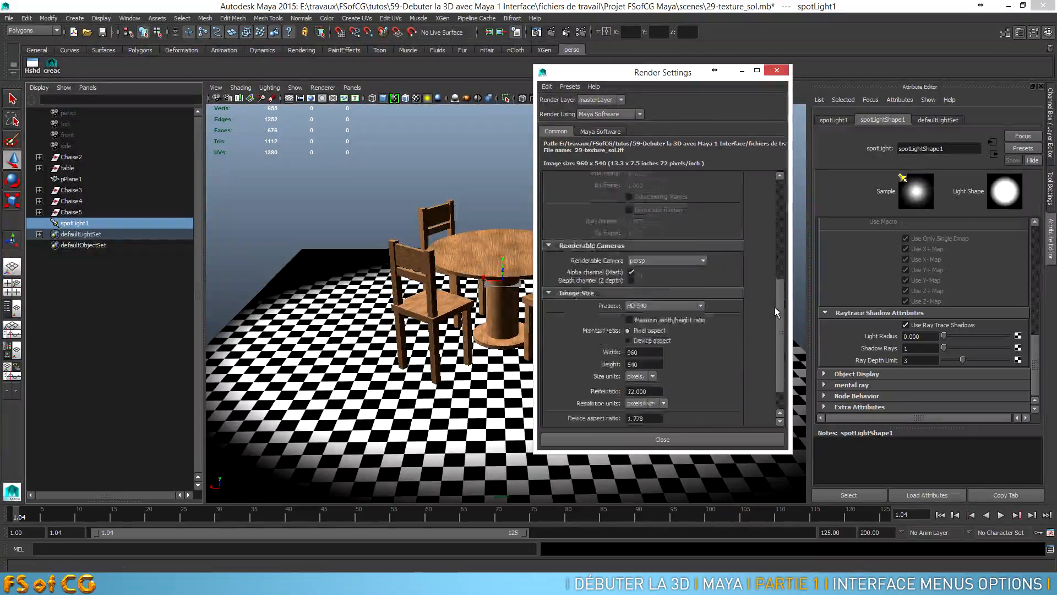
pyautogui.scroll(8, 773, 195)
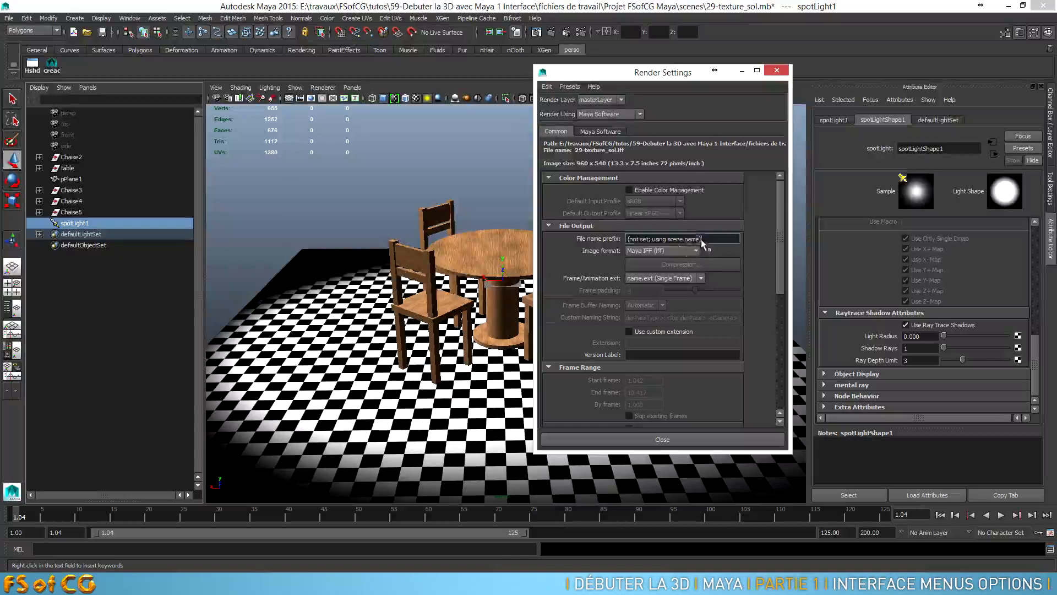
pyautogui.moveTo(702, 239); pyautogui.dragTo(563, 249)
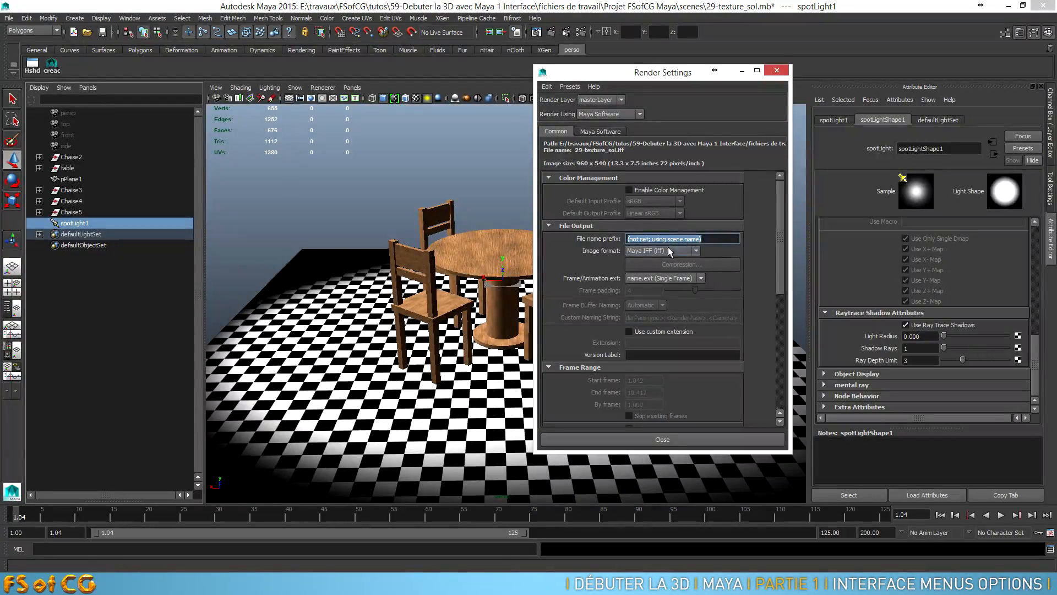
pyautogui.click(690, 251)
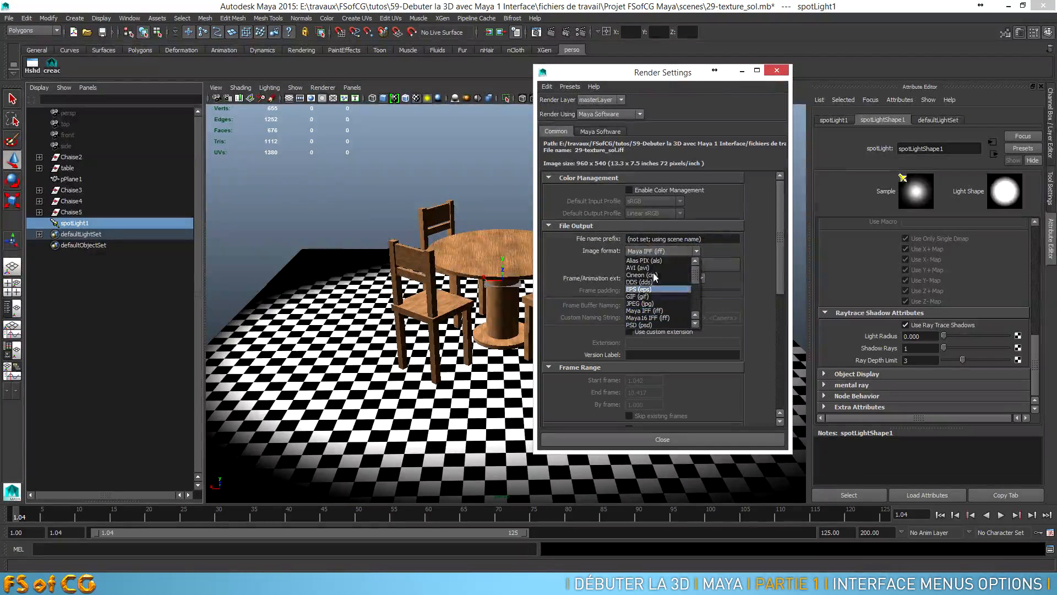
pyautogui.click(718, 249)
pyautogui.moveTo(716, 239); pyautogui.dragTo(618, 245)
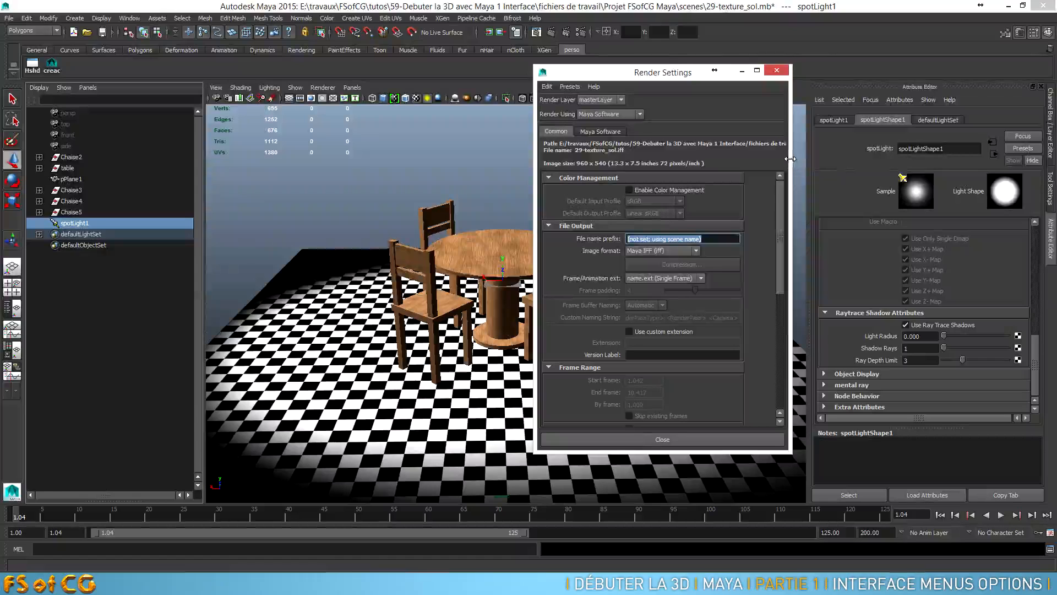
pyautogui.moveTo(794, 157); pyautogui.dragTo(919, 160)
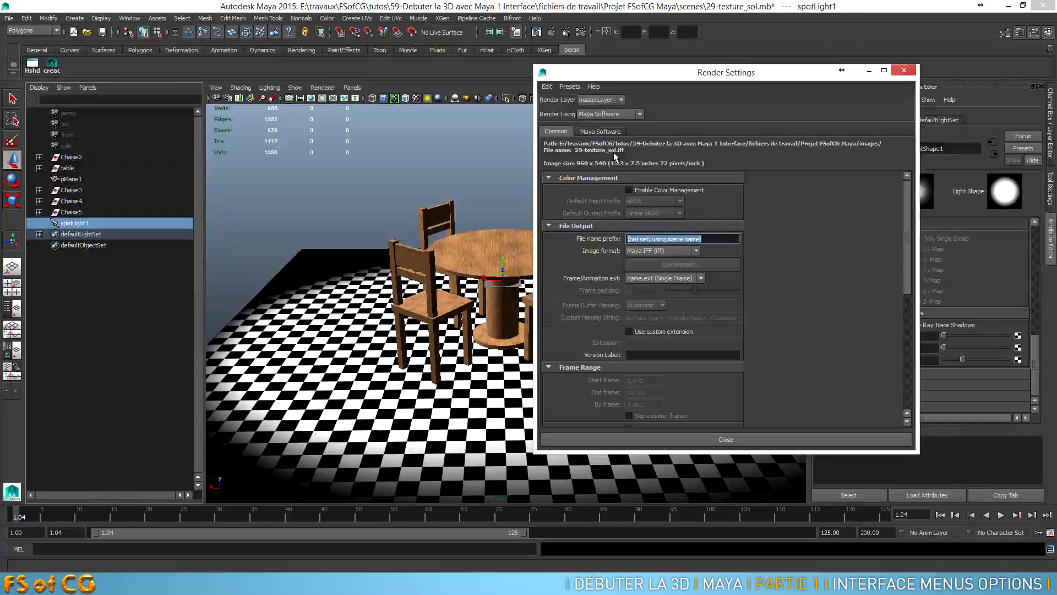
# Set the render image size preset to HD 1080 in the common render settings, after trying HD 720
pyautogui.moveTo(908, 207); pyautogui.dragTo(909, 346)
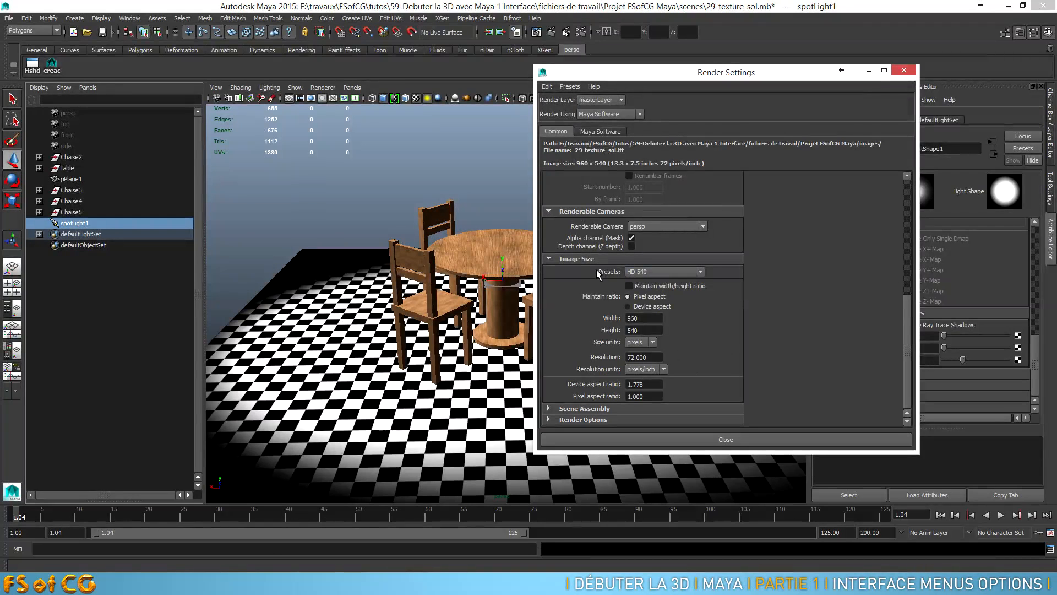
pyautogui.click(677, 272)
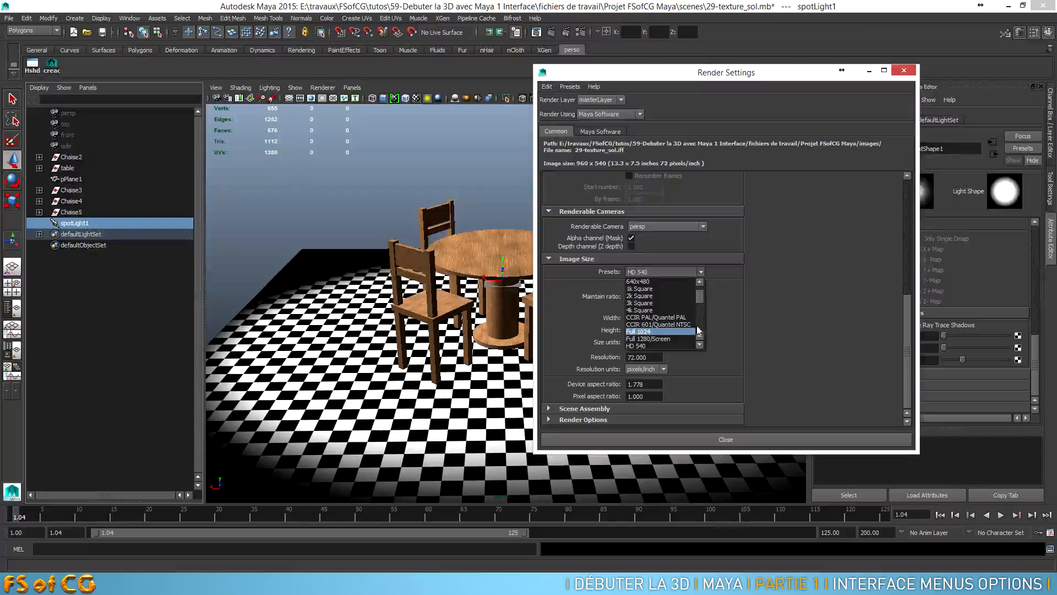
pyautogui.moveTo(699, 297); pyautogui.dragTo(698, 302)
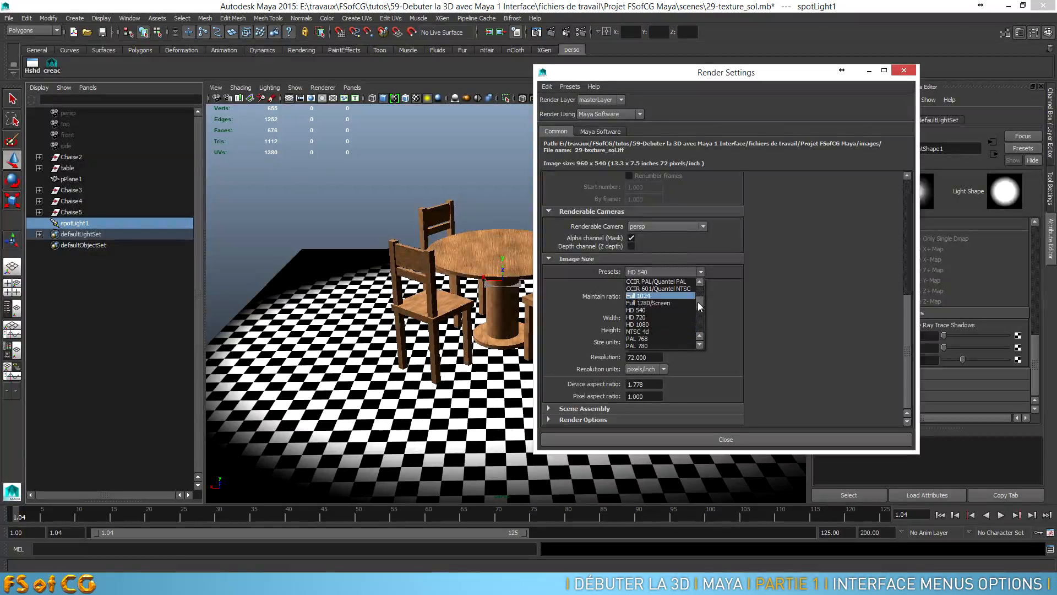
pyautogui.click(659, 318)
pyautogui.click(701, 273)
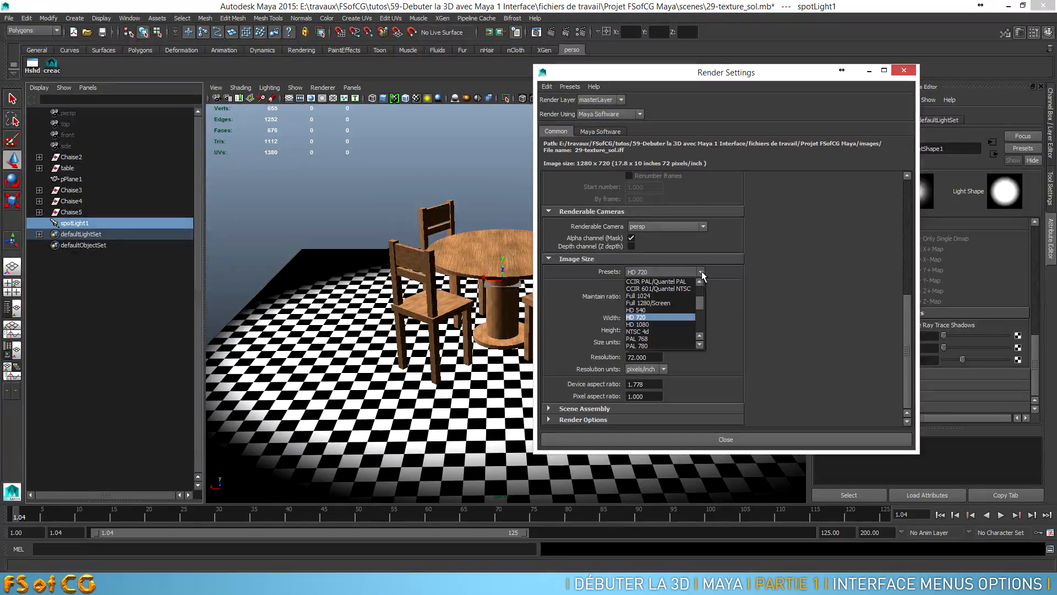
pyautogui.click(653, 324)
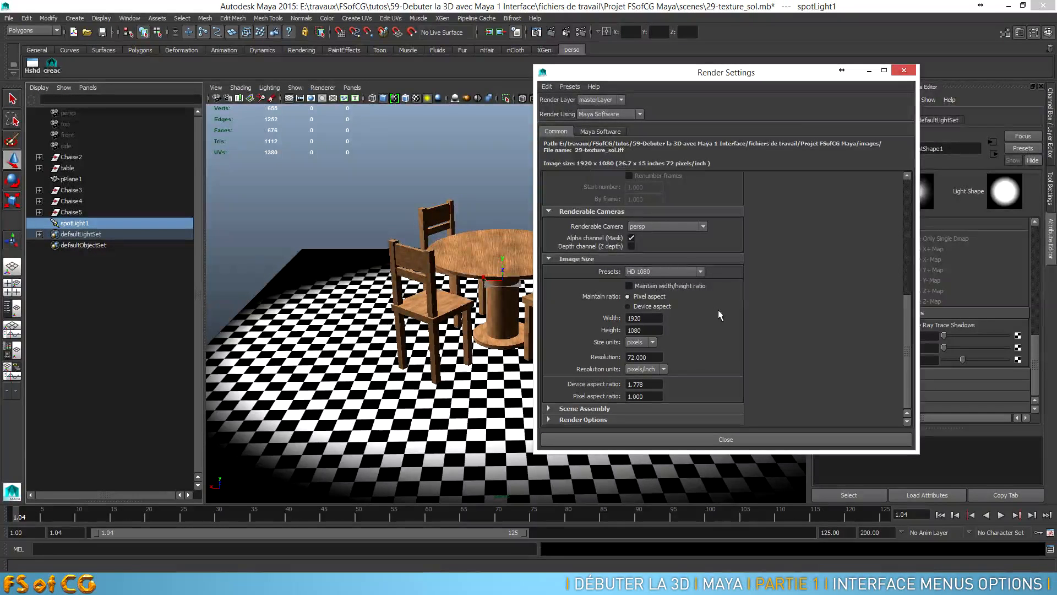
# Render the current frame, inspect the image enlarged at its real 1:1 size, and close the render window
pyautogui.click(553, 32)
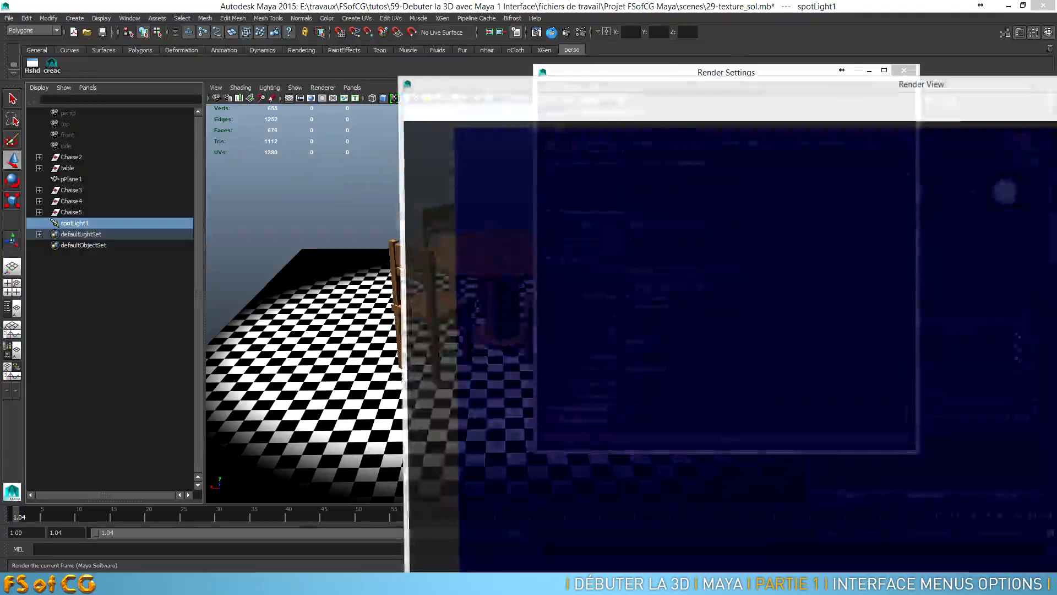
pyautogui.moveTo(819, 88); pyautogui.dragTo(406, 40)
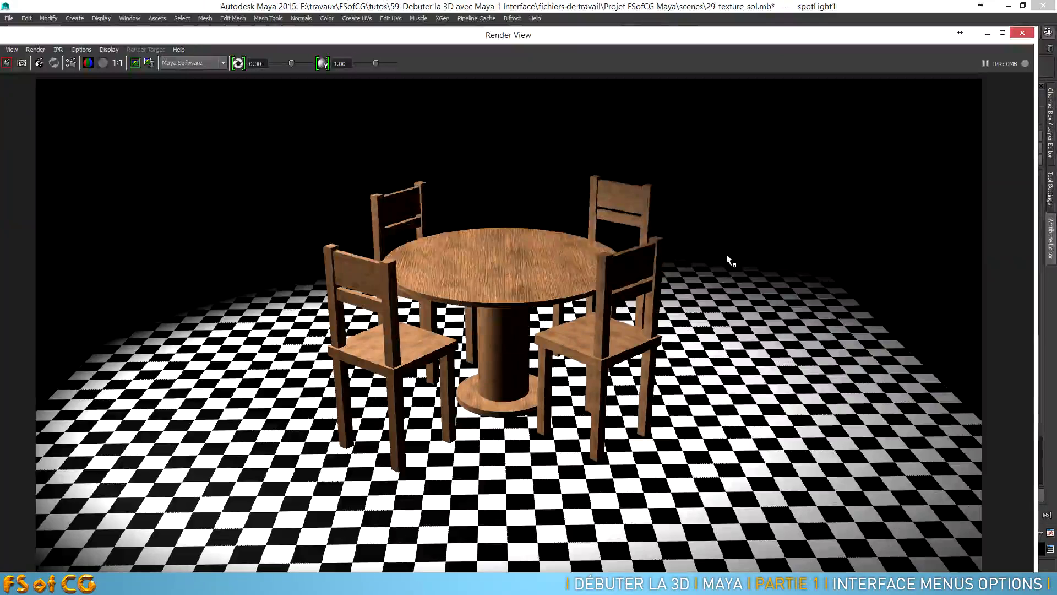
pyautogui.click(117, 62)
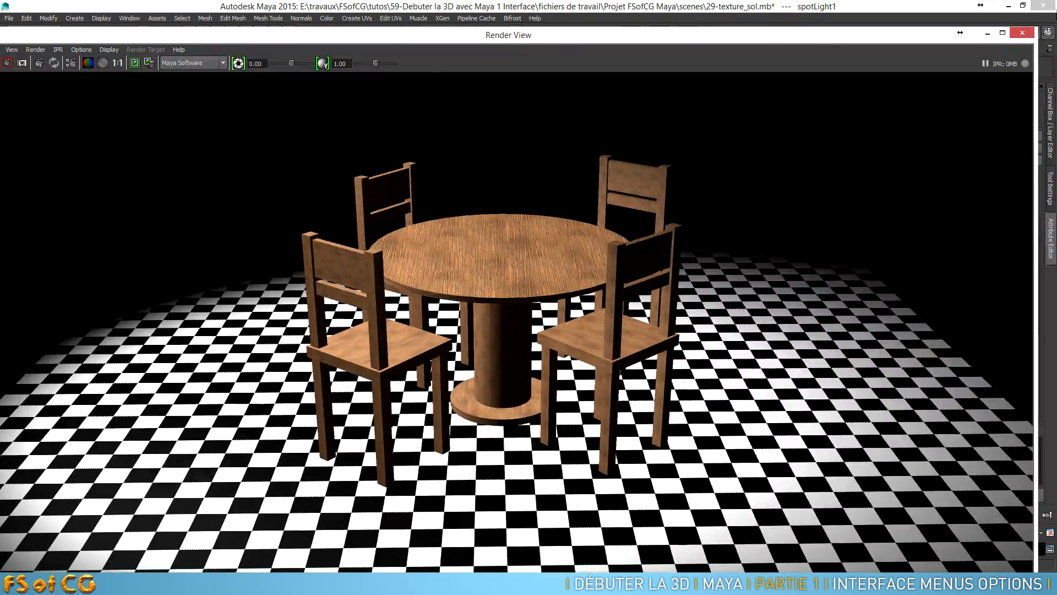
pyautogui.click(1021, 34)
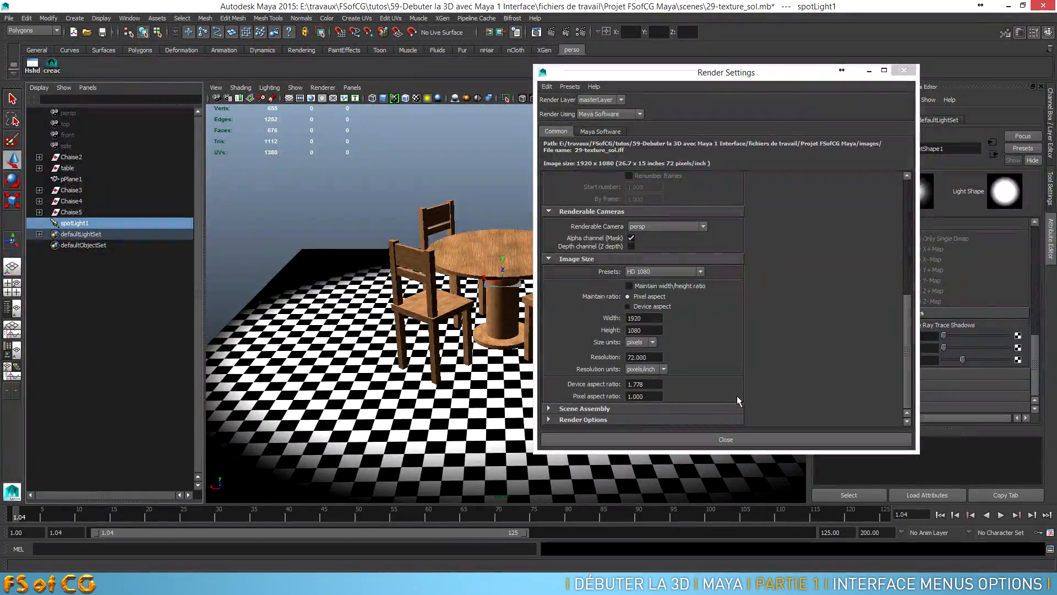
# Move the render settings window aside and set the Maya Software anti-aliasing quality preset to Production quality
pyautogui.moveTo(813, 78); pyautogui.dragTo(694, 84)
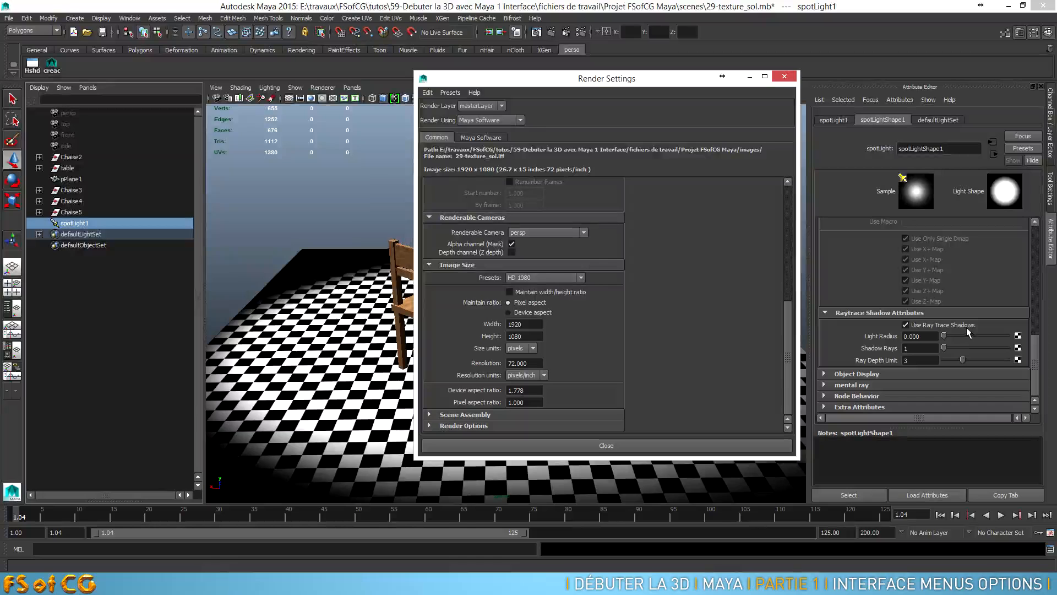
pyautogui.click(480, 137)
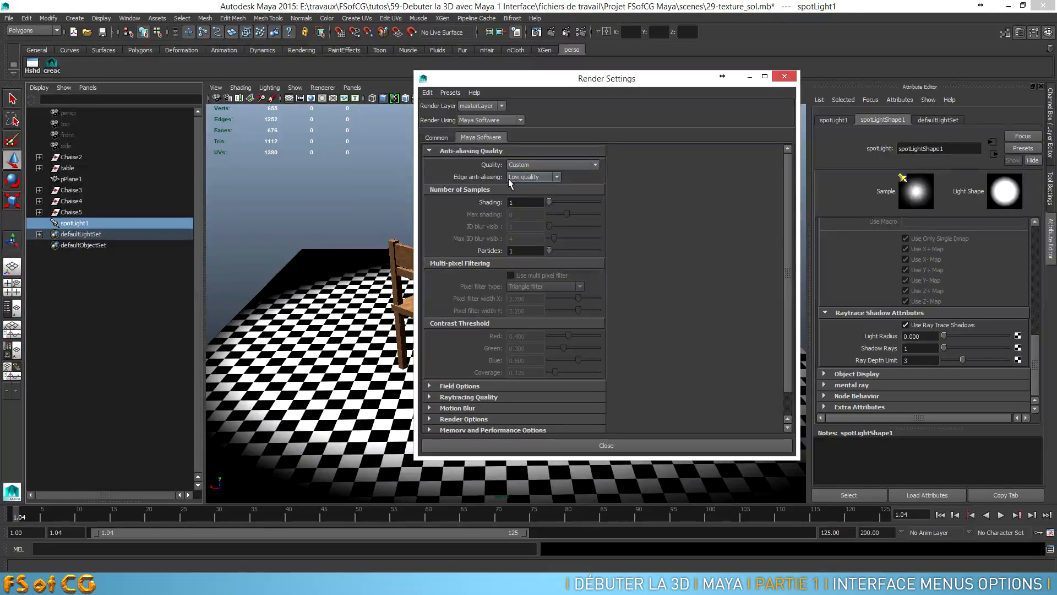
pyautogui.click(567, 167)
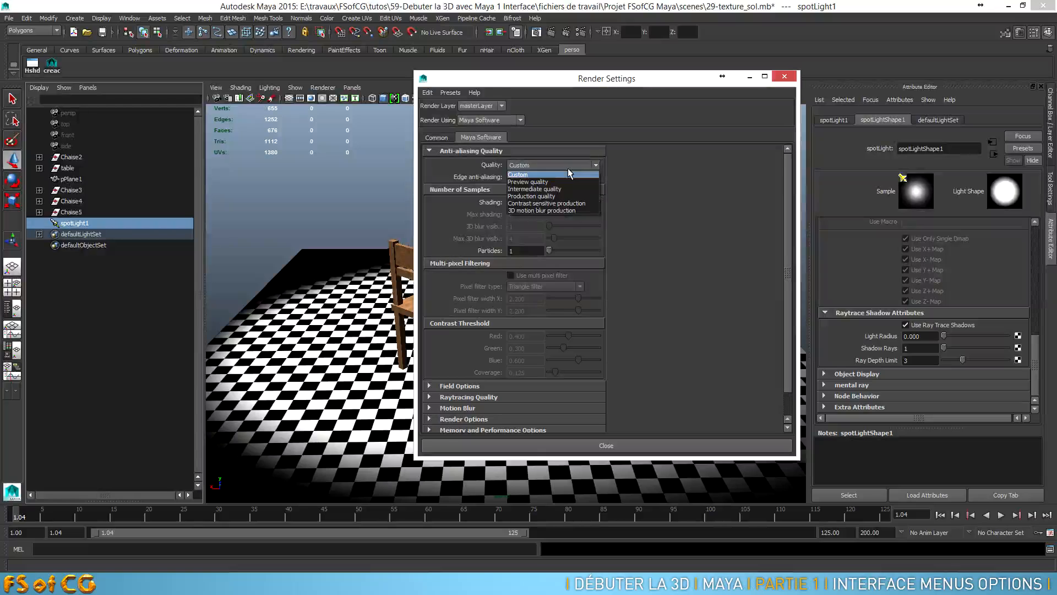
pyautogui.click(562, 198)
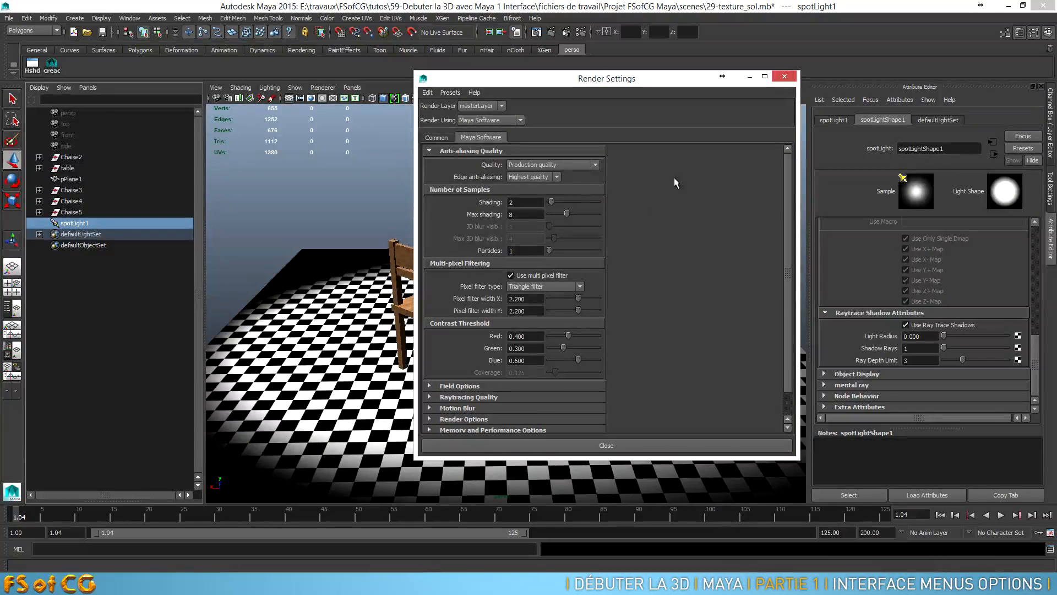
# Enable Raytracing in the Raytracing Quality options of the Maya Software renderer
pyautogui.scroll(-2, 781, 283)
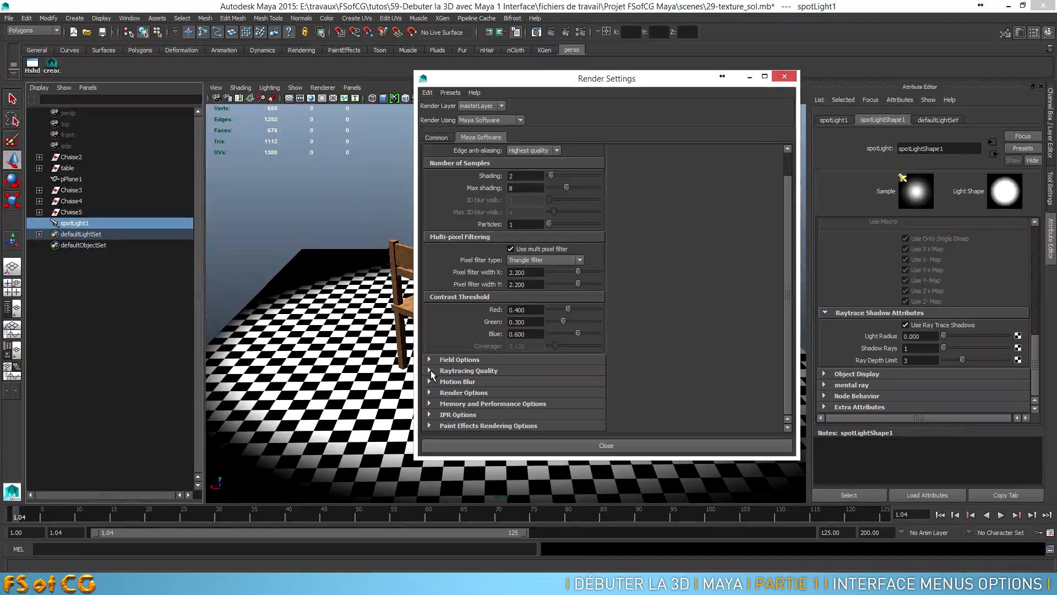
pyautogui.click(431, 371)
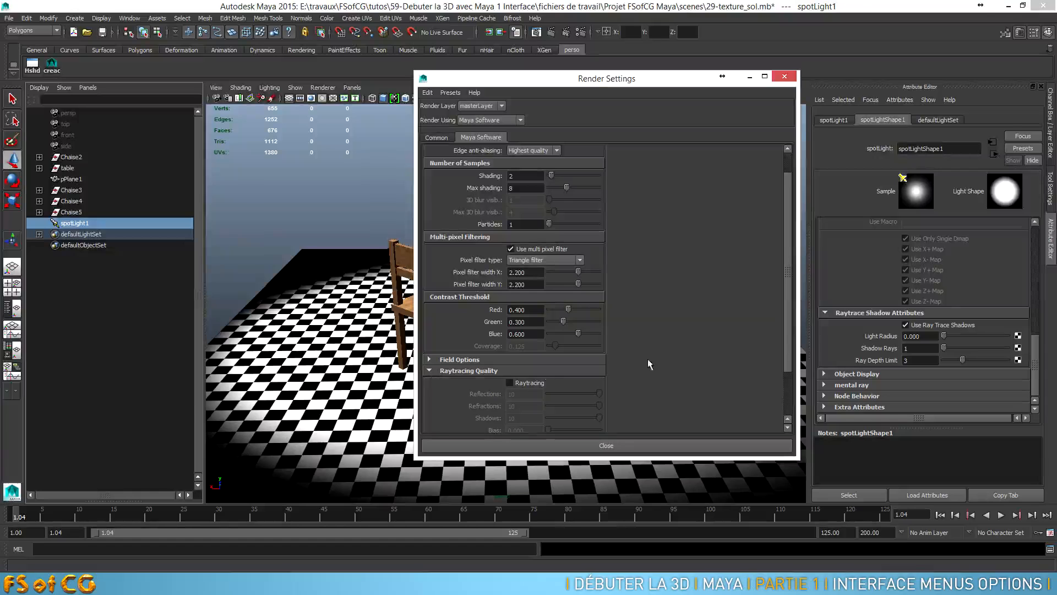
pyautogui.scroll(-3, 788, 253)
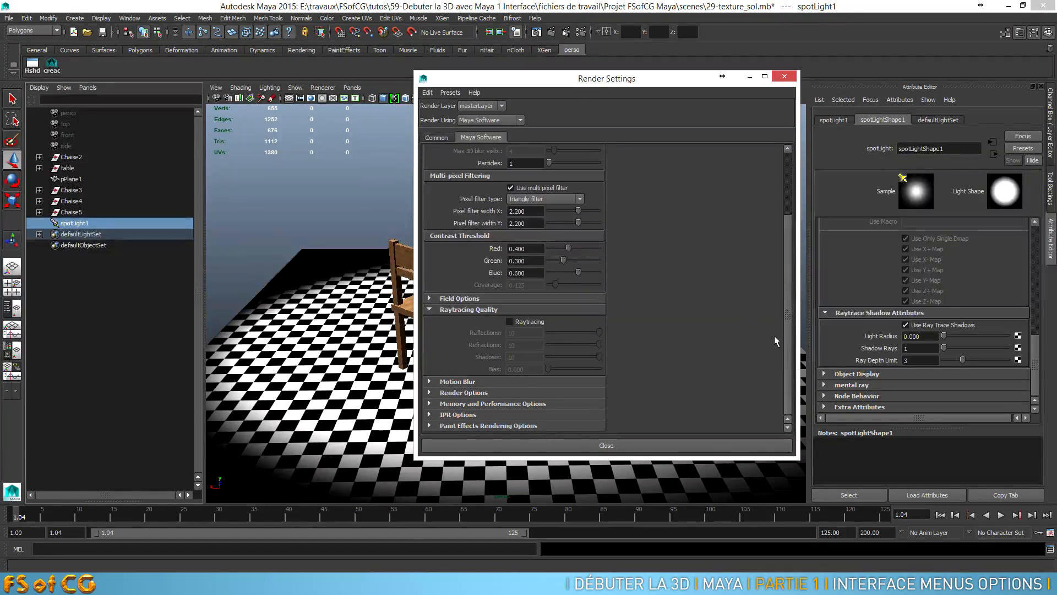
pyautogui.click(509, 322)
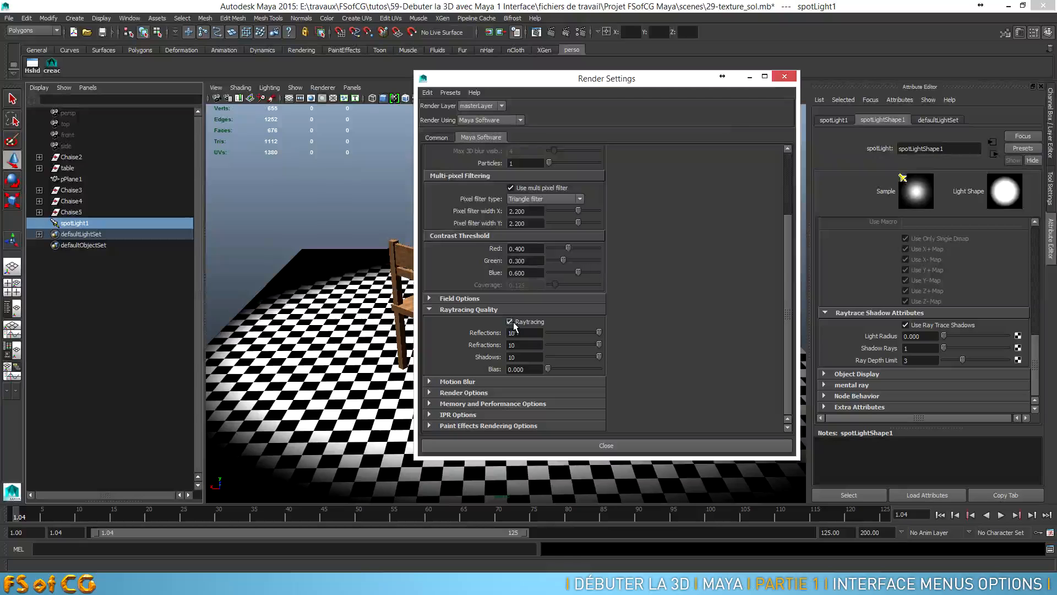
# Close the render settings, render the current frame to check the raytraced shadows, and dismiss the rendered image
pyautogui.click(784, 76)
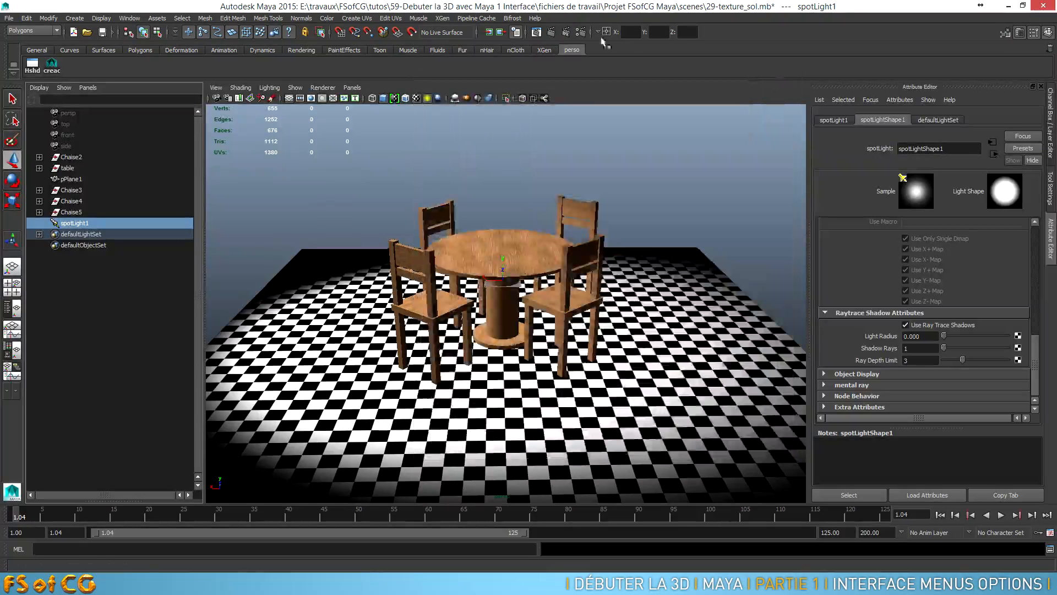
pyautogui.click(552, 33)
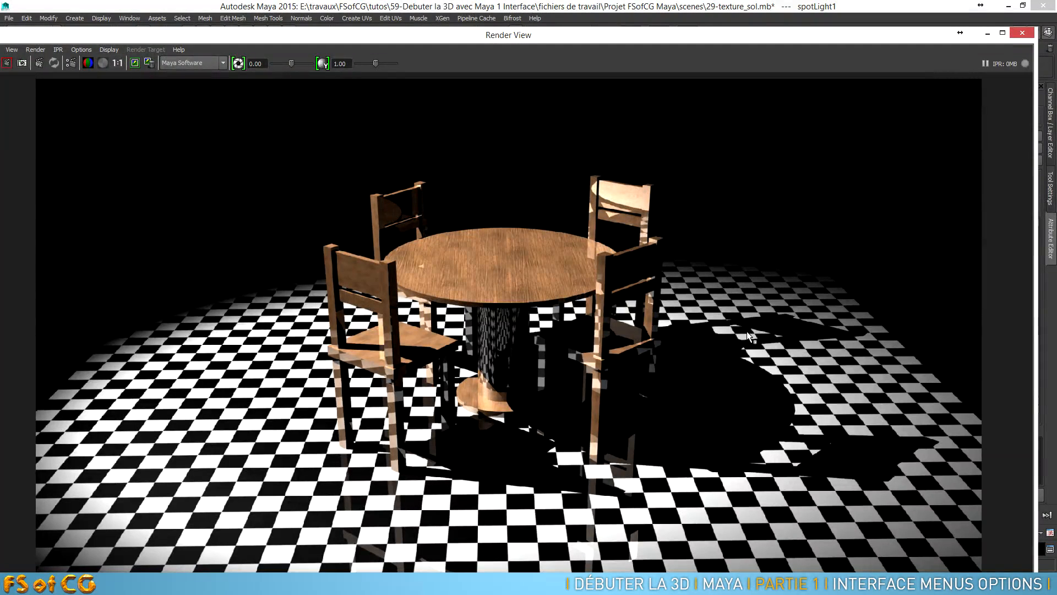
pyautogui.click(1022, 35)
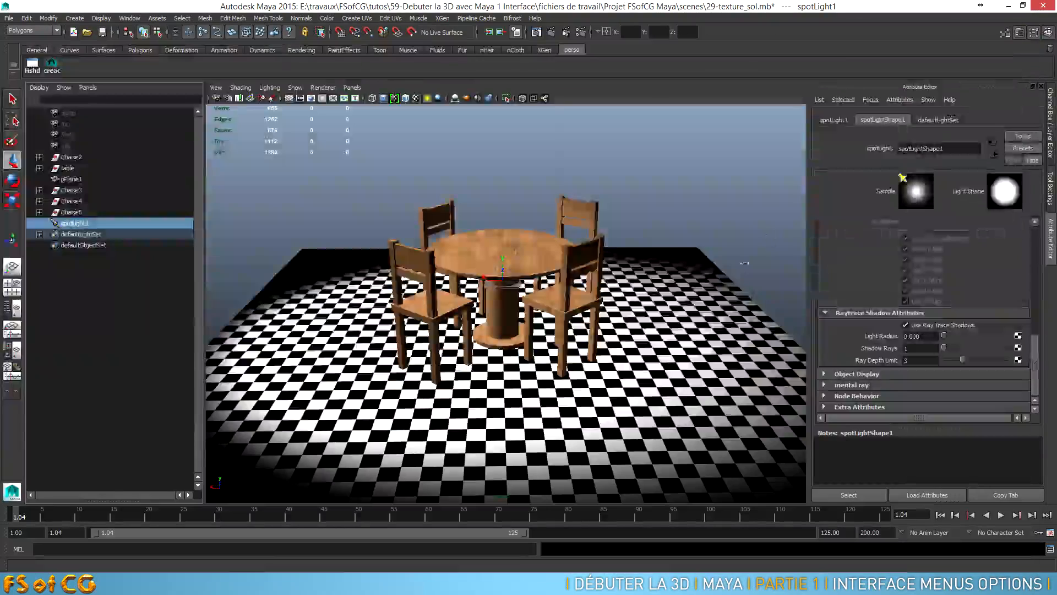